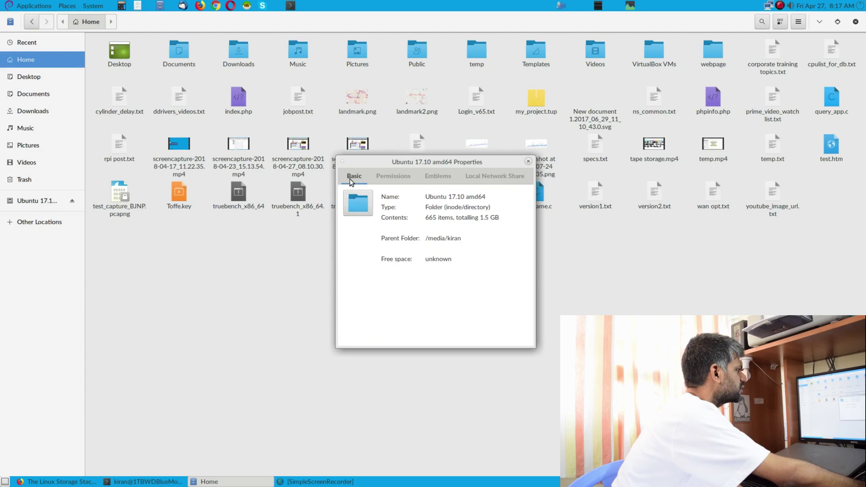
Close the Ubuntu volume's properties, open the Disks utility and select the 2.0 GB Thumb Drive.
click(528, 162)
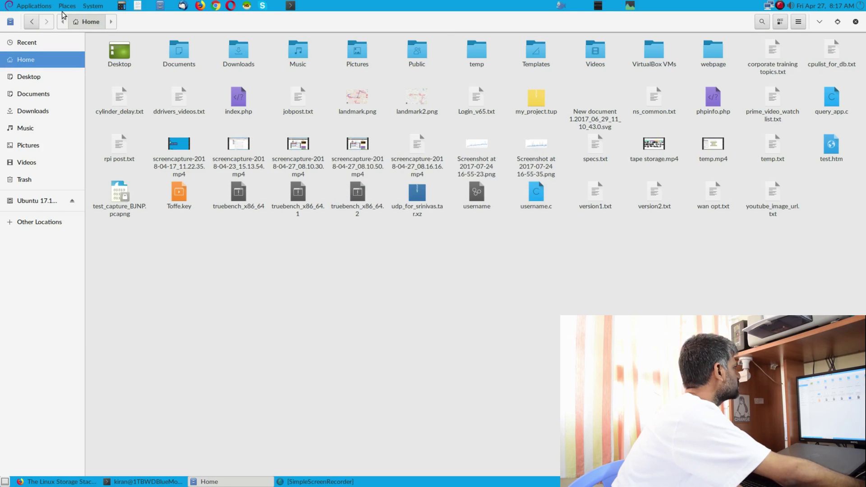
click(44, 5)
mouse_move(44, 21)
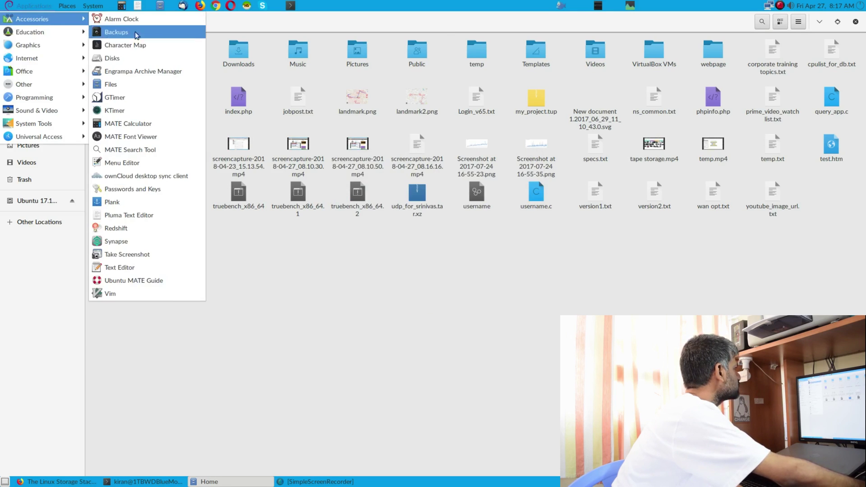
click(113, 58)
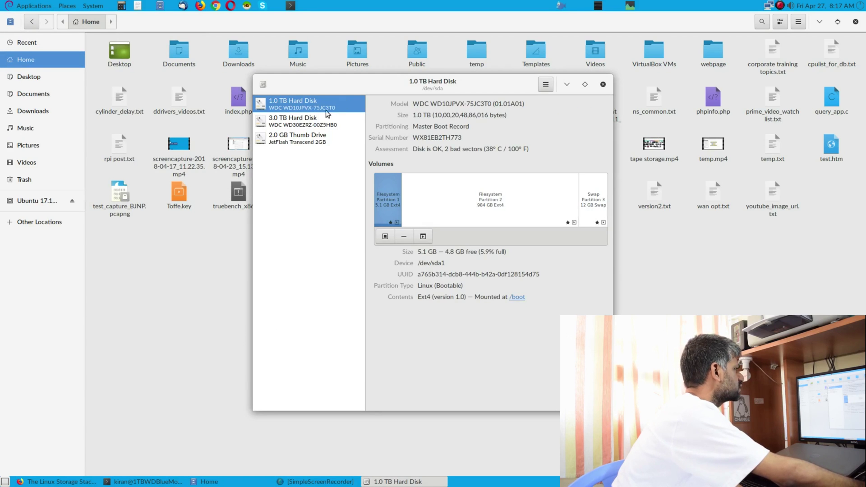
click(315, 142)
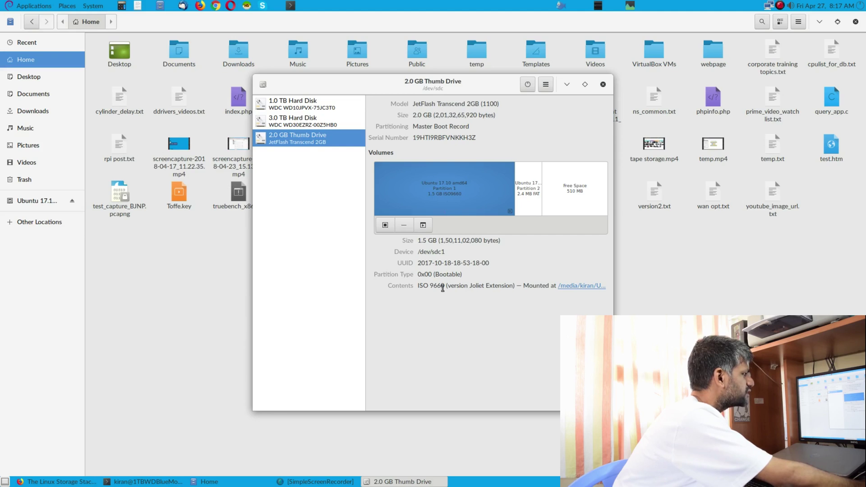
Check the thumb drive's small FAT partition, then unmount its Ubuntu 17.10 amd64 Partition 1.
click(531, 201)
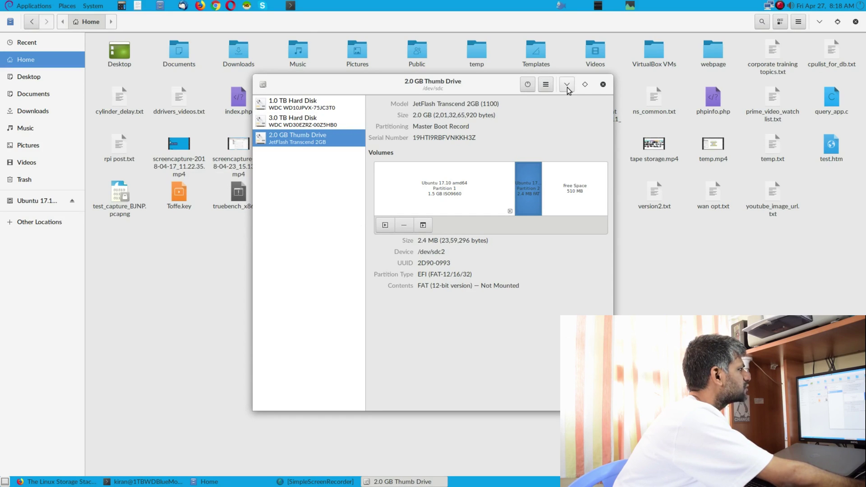
click(411, 202)
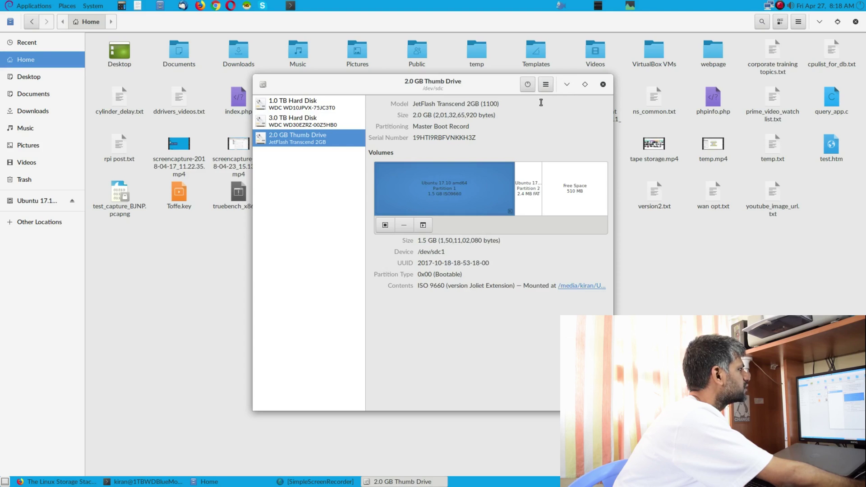
click(385, 225)
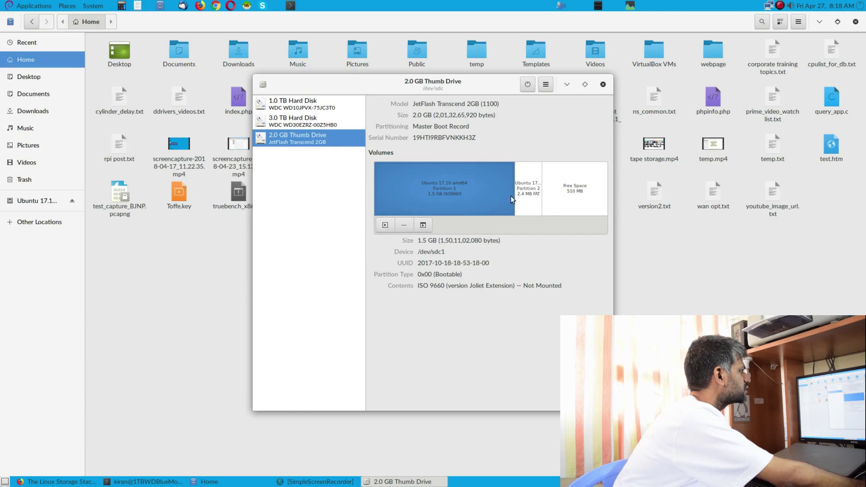
Try twice to delete the FAT Partition 2 (/dev/sdc2) from the thumb drive, dismissing each resulting dialog.
click(405, 228)
click(474, 312)
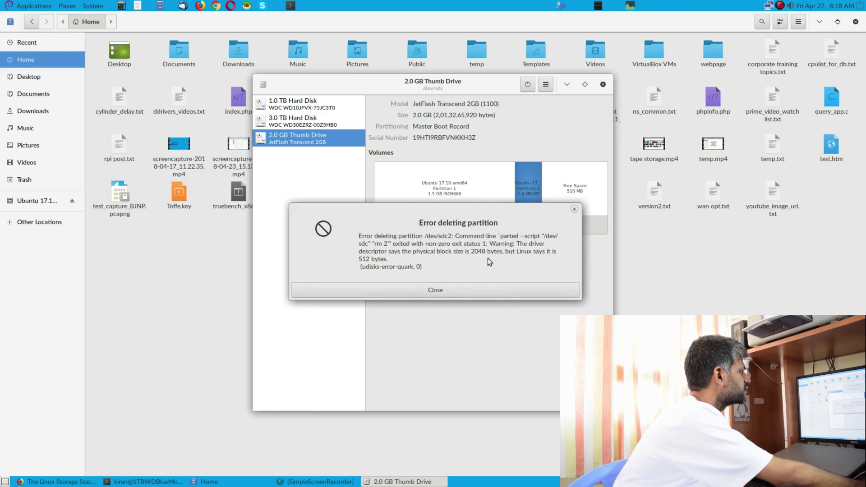
click(486, 291)
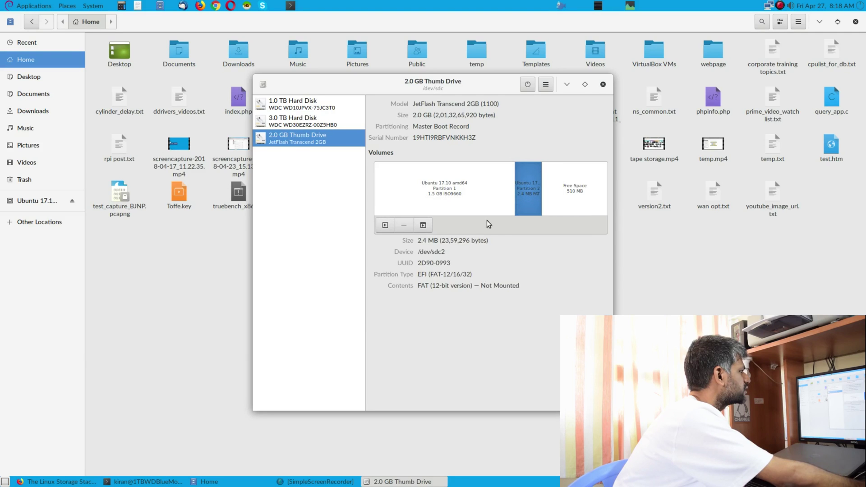
click(404, 229)
click(484, 314)
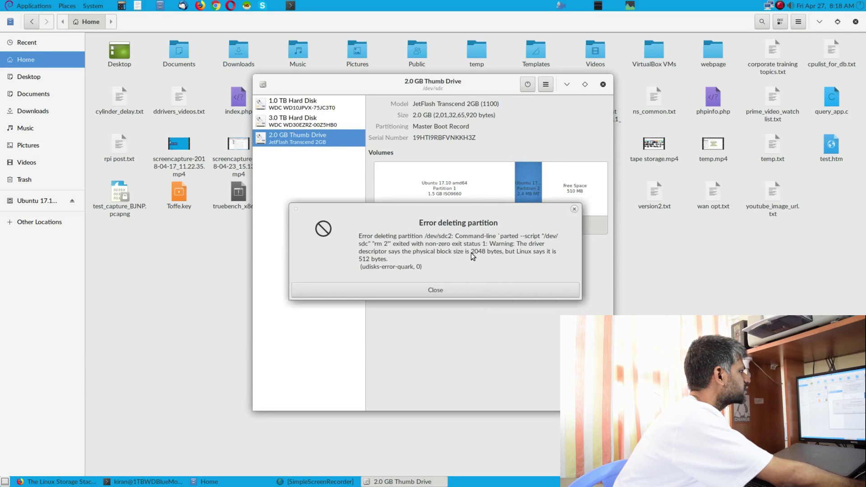
click(472, 288)
Try twice to delete the ISO9660 Partition 1 (/dev/sdc1) from the thumb drive, dismissing each resulting dialog.
click(451, 212)
click(403, 228)
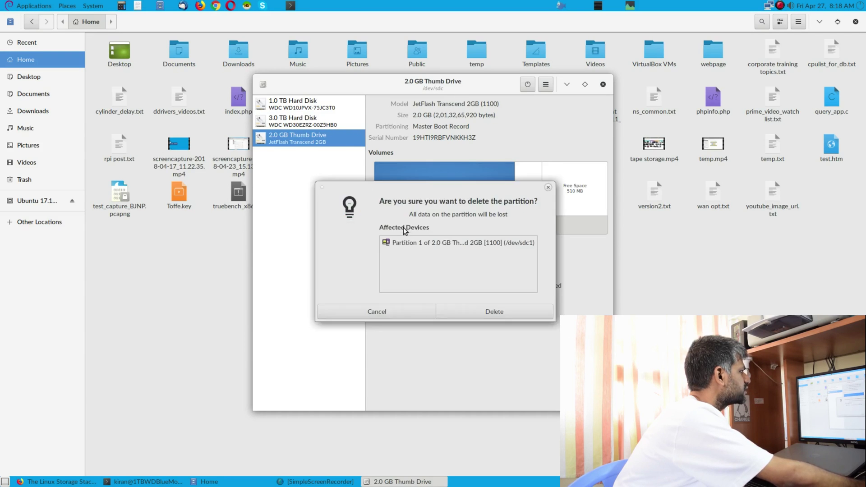
click(459, 310)
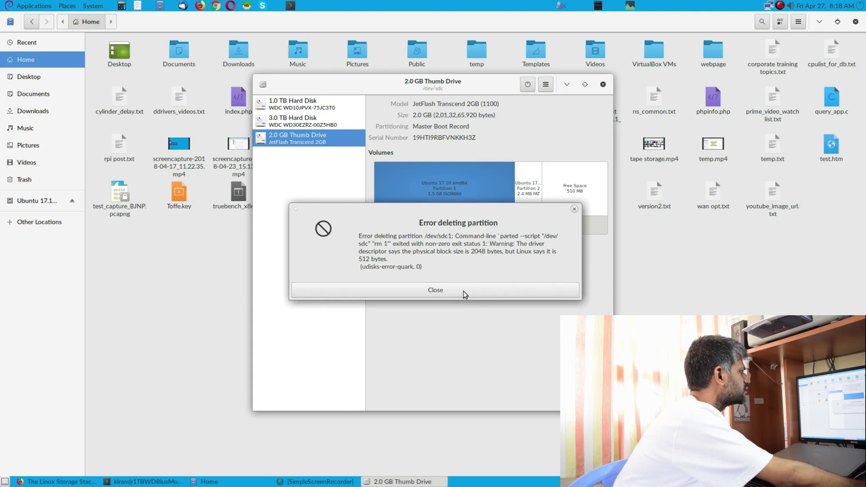
click(464, 291)
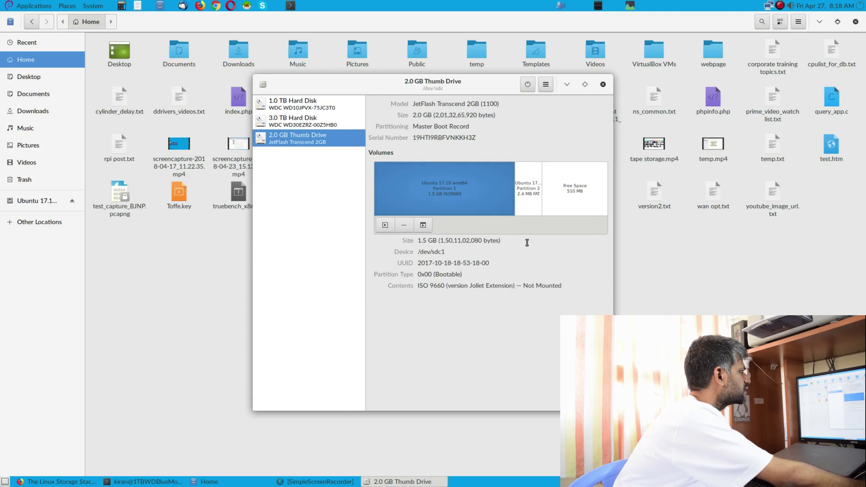
click(536, 208)
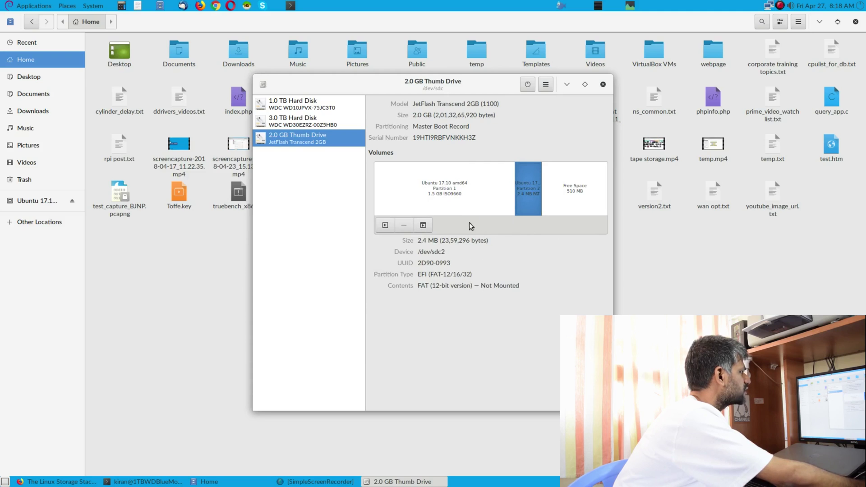
click(456, 199)
click(403, 225)
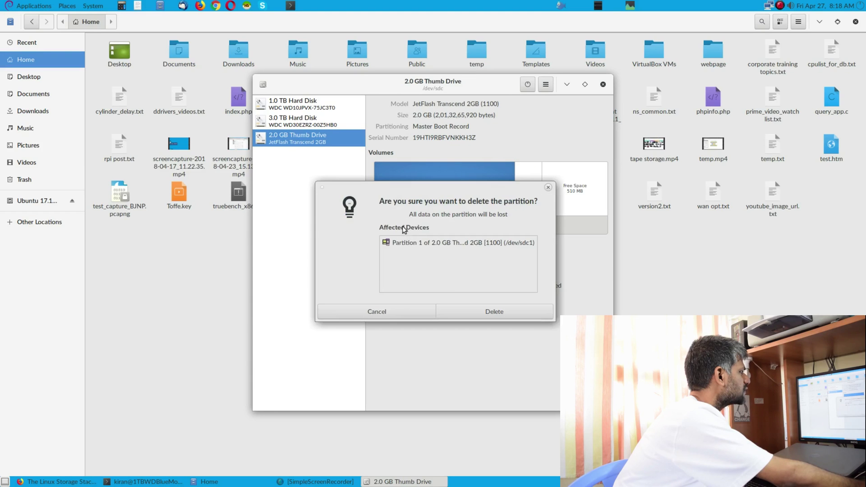
click(463, 312)
click(463, 288)
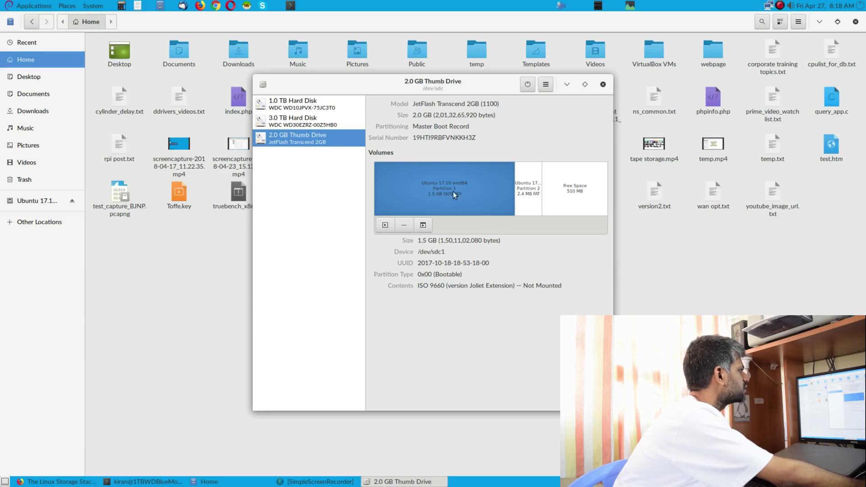
Retry deleting the thumb drive's FAT Partition 2 (/dev/sdc2) and close the Disks utility.
click(567, 199)
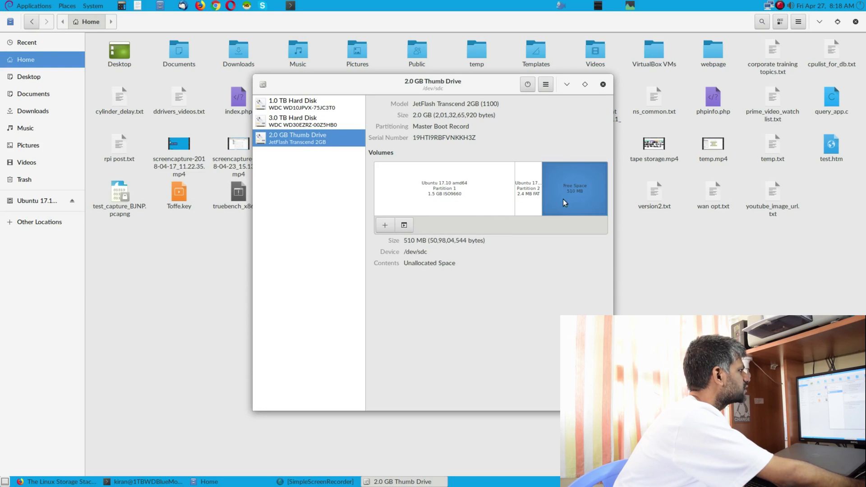
click(530, 201)
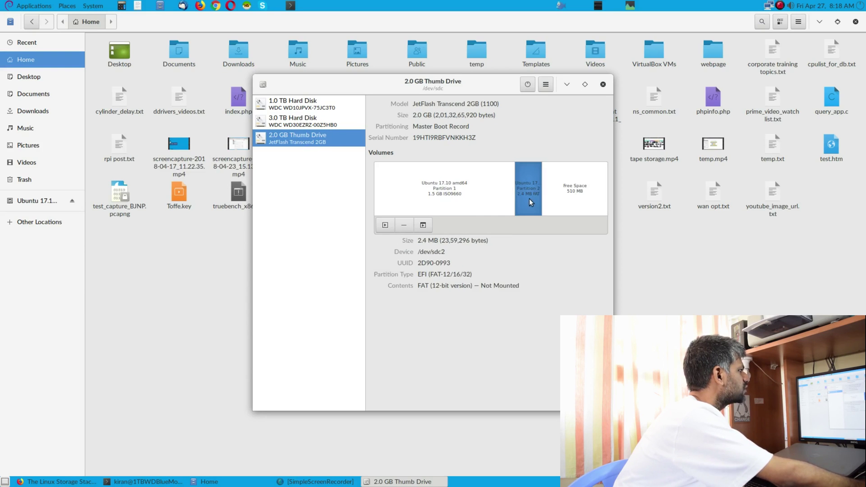
click(405, 226)
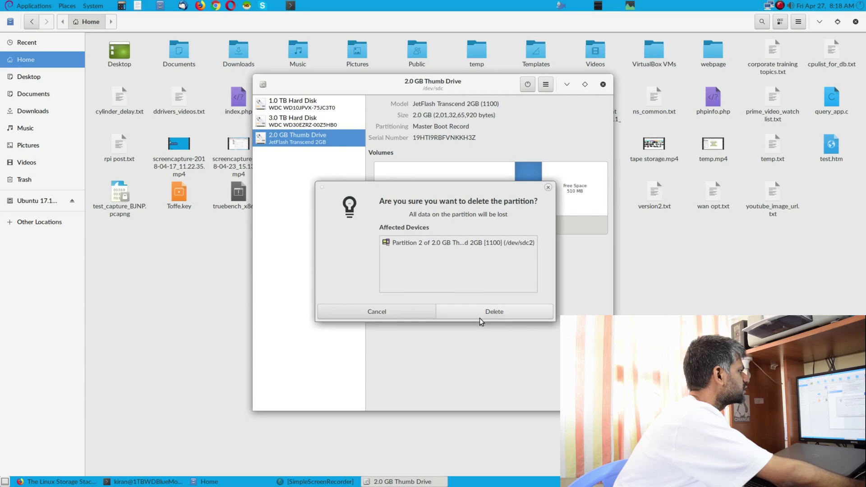
click(477, 311)
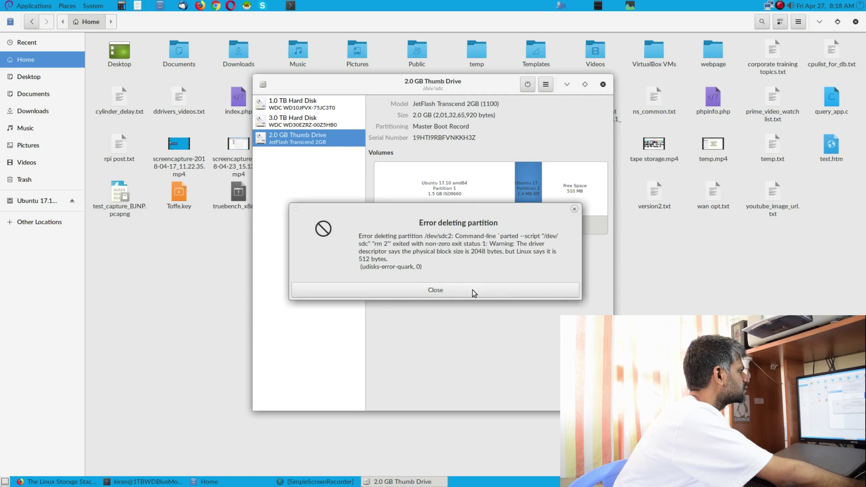
click(472, 291)
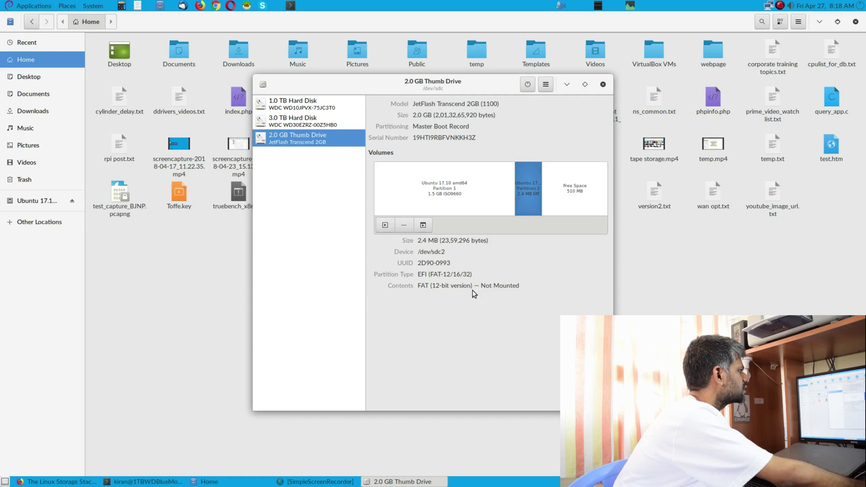
click(603, 84)
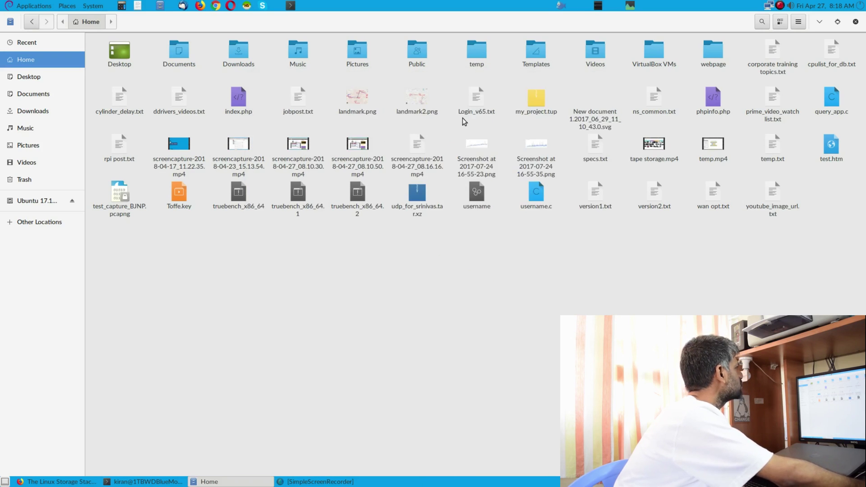
click(43, 5)
mouse_move(51, 21)
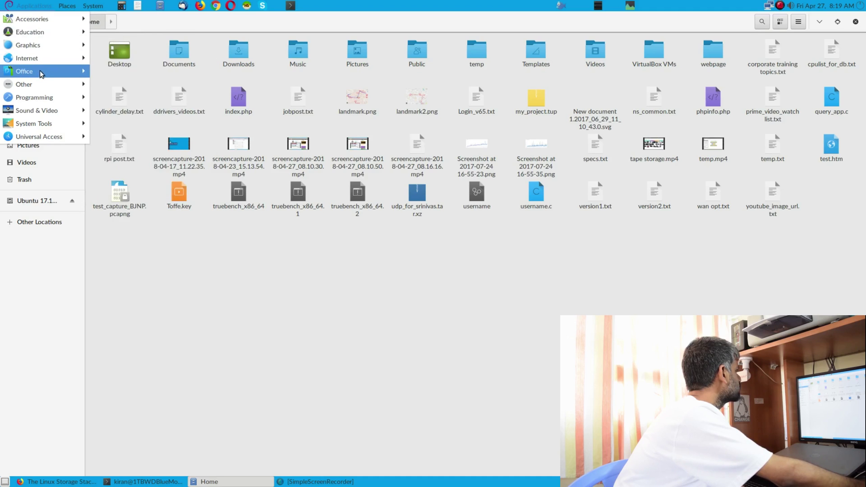
mouse_move(47, 124)
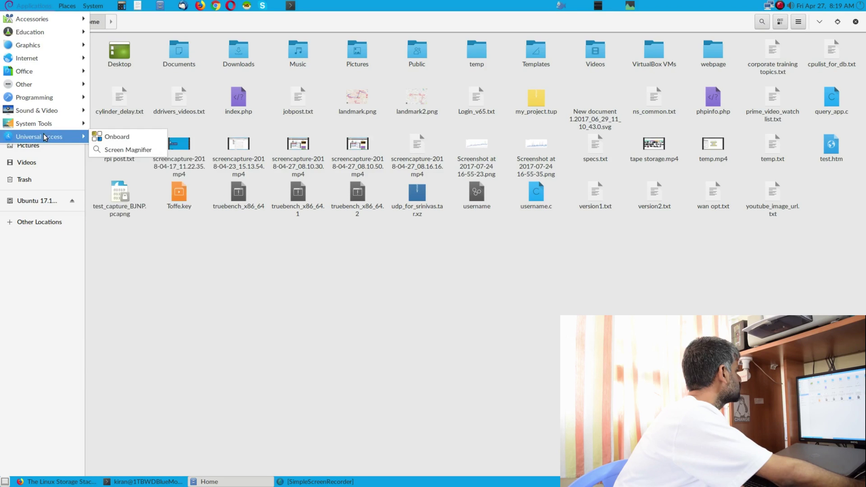
mouse_move(43, 103)
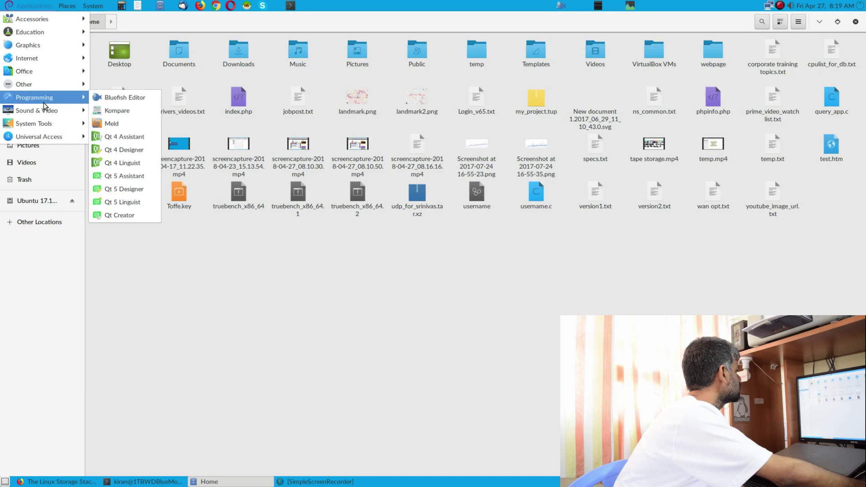
mouse_move(50, 57)
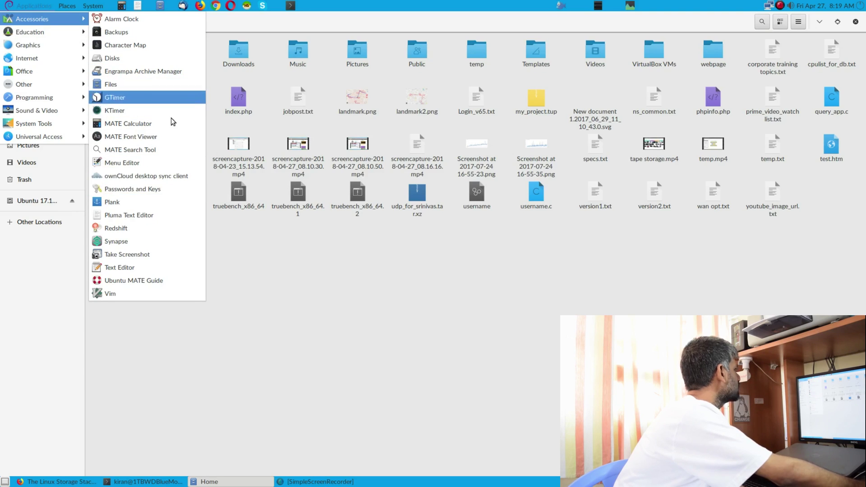
click(240, 310)
Try to quick-format the Ubuntu 17.10 volume as FAT with the name FATFS from the file manager, and dismiss the resulting dialog.
right_click(34, 200)
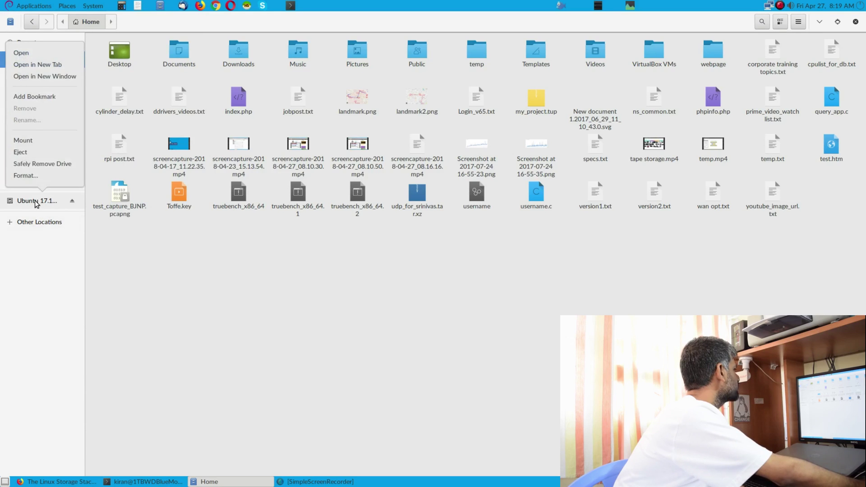
click(43, 175)
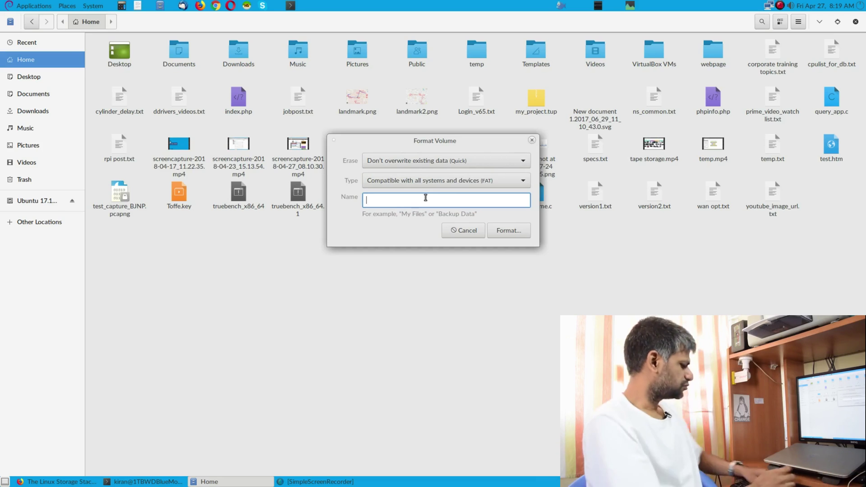
text(FATFS)
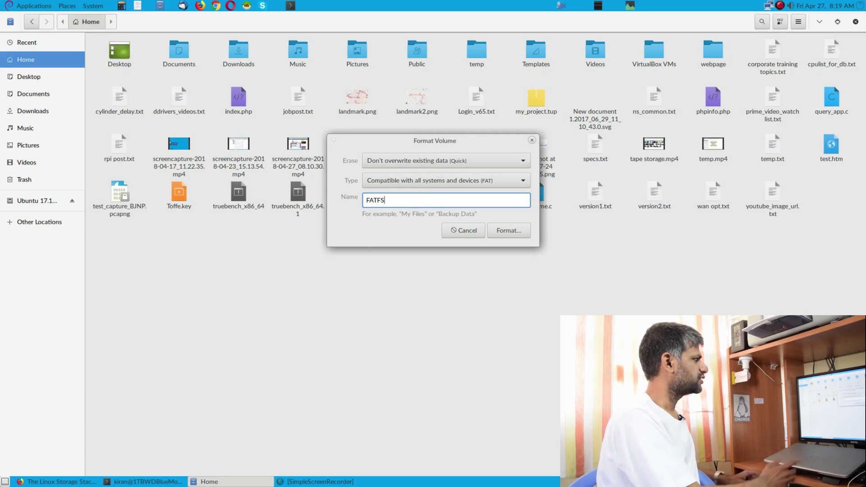
click(518, 233)
click(511, 320)
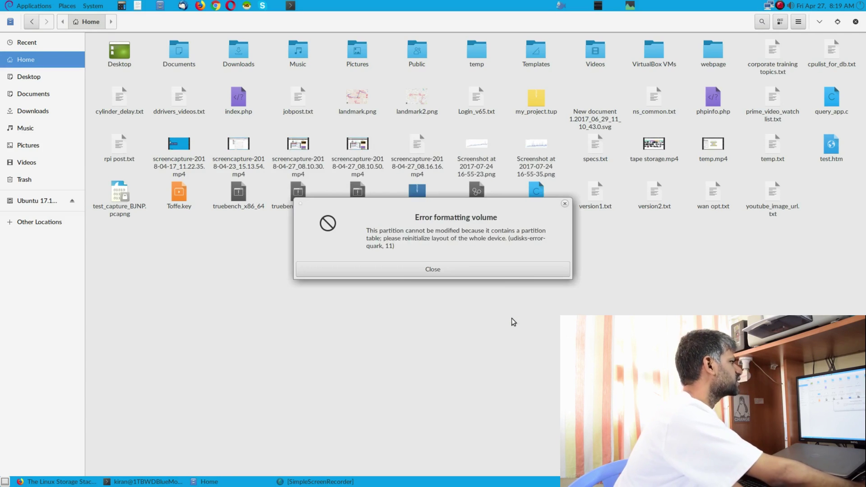
click(492, 269)
Safely remove the Ubuntu 17.10 drive from the file manager.
right_click(42, 200)
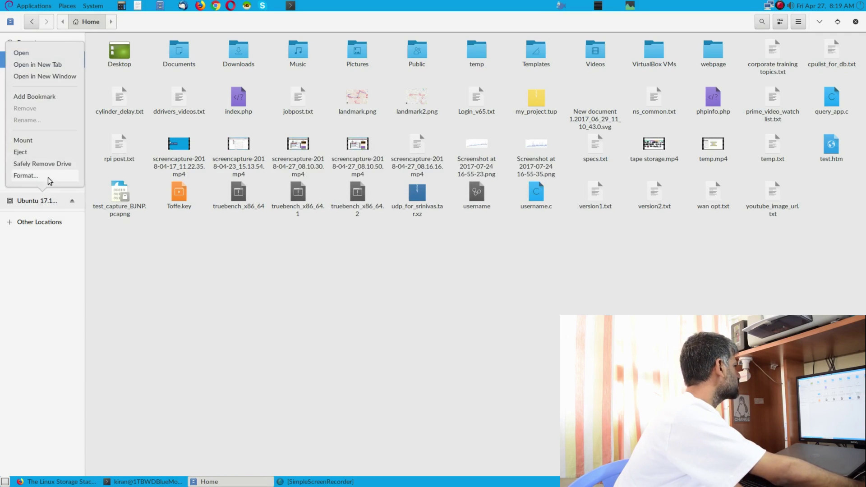
click(53, 166)
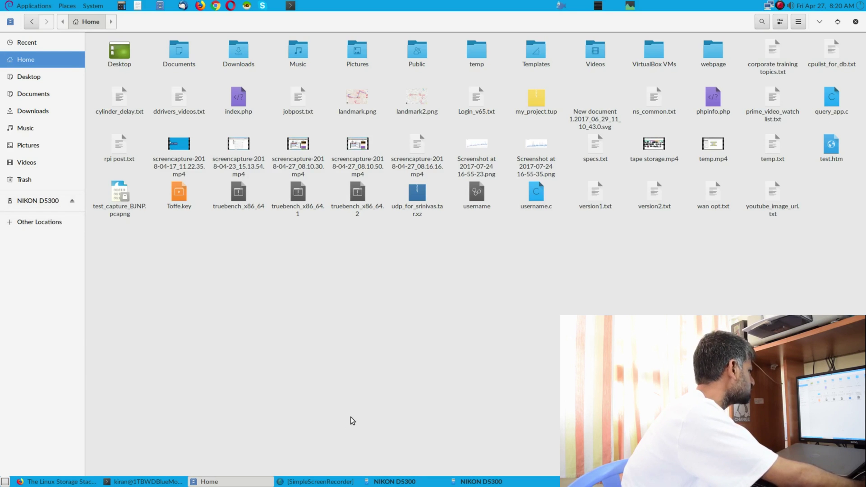
Close the NIKON D5300 windows opened for the newly inserted storage device.
right_click(393, 481)
right_click(394, 482)
right_click(394, 482)
click(392, 469)
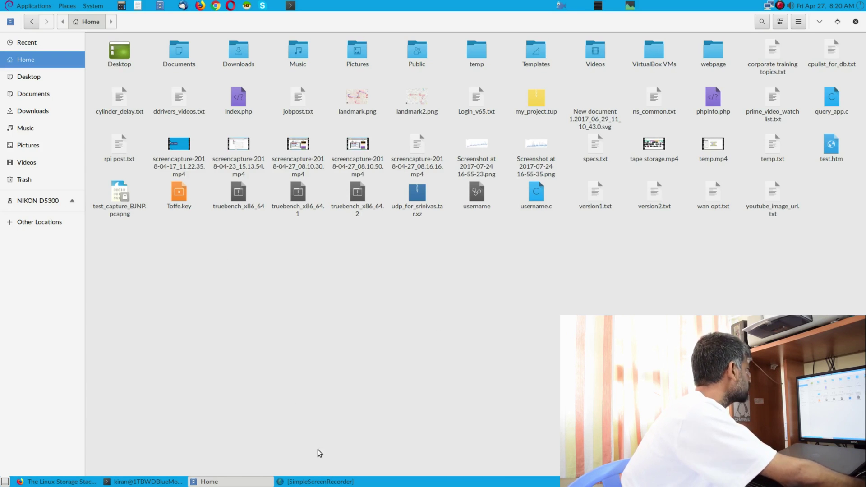
Open the Disks utility to access the newly inserted 4.0 GB drive.
click(34, 6)
mouse_move(35, 19)
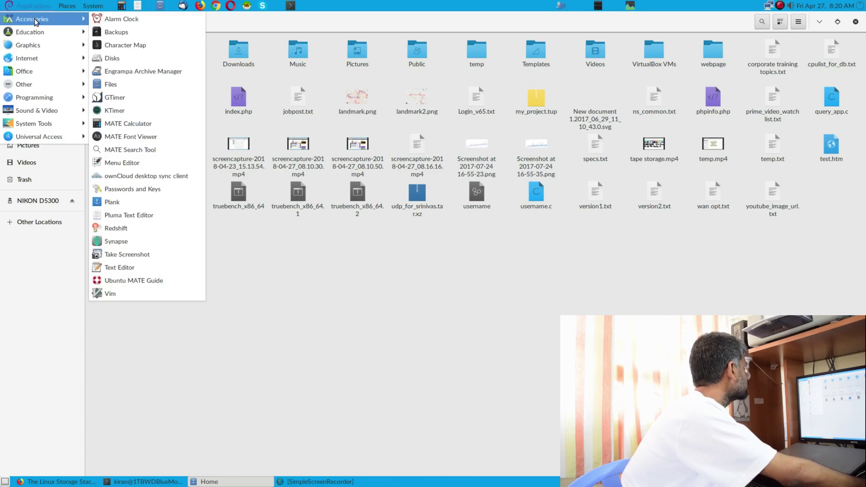
click(136, 56)
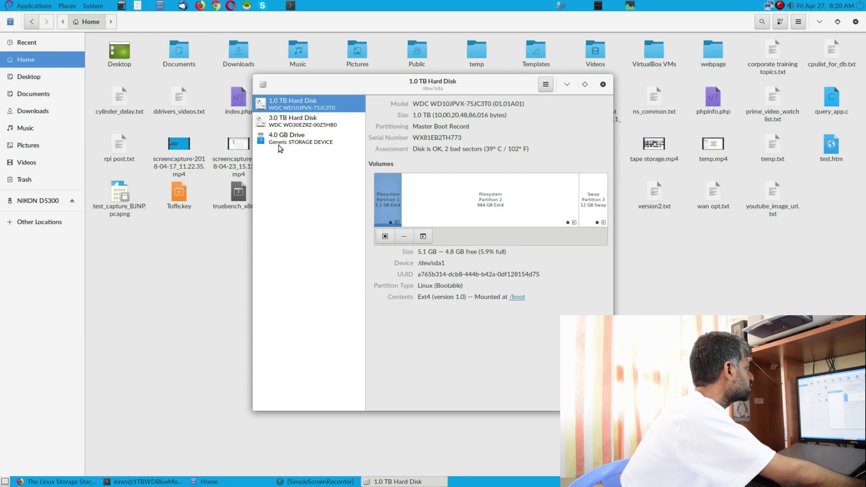
Select the NIKON D5300 FAT partition on the 4.0 GB drive to examine its details.
click(282, 143)
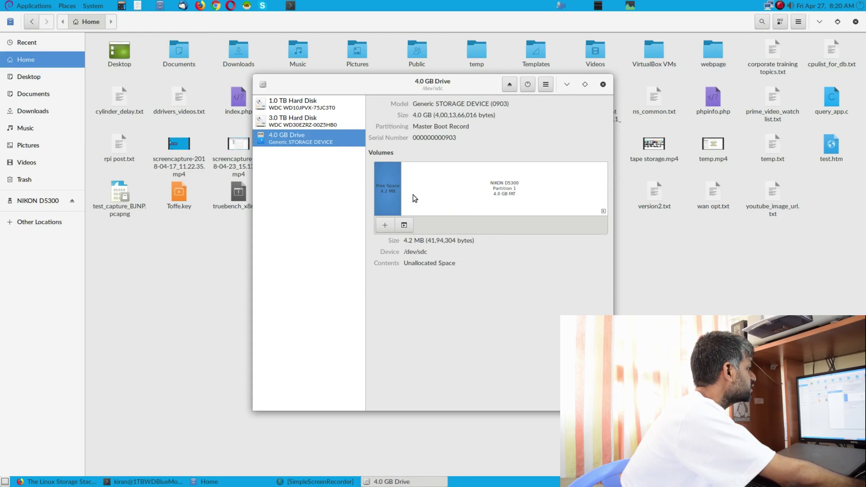
click(437, 203)
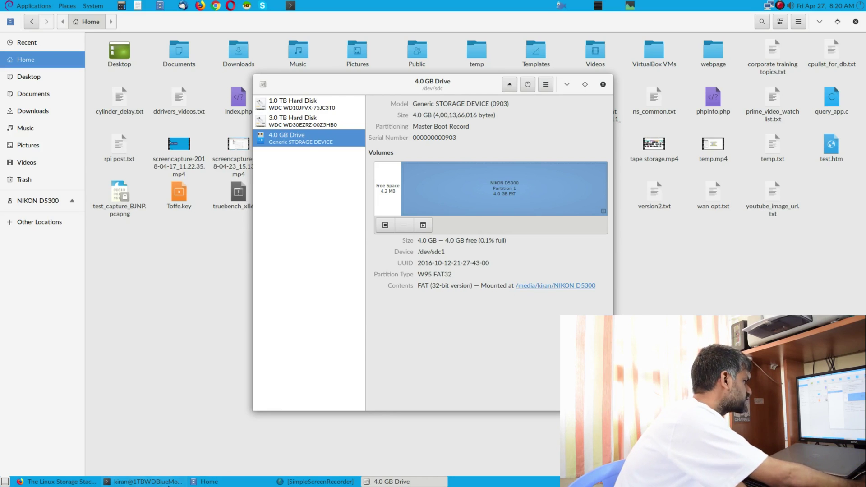
Switch to the terminal and highlight the owner permission flags of test_capture_BJNP.pcapng in the file listing.
key(alt+Tab)
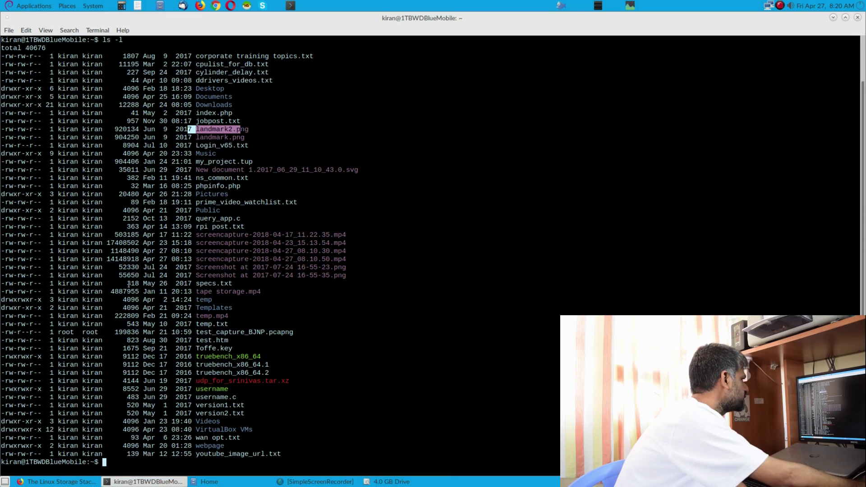
mouse_move(27, 333)
mouse_down()
mouse_move(3, 332)
mouse_move(19, 332)
mouse_up()
click(8, 332)
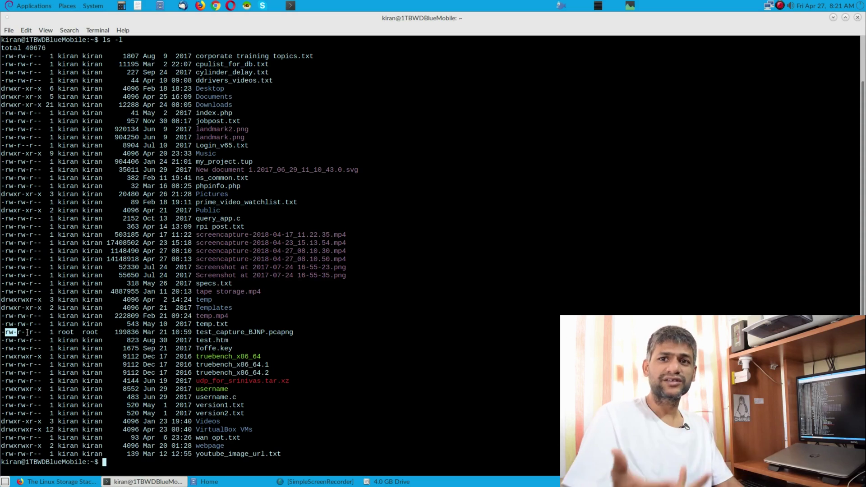
Change the terminal's working directory to the mounted NIKON D5300 volume in the user's folder under /media.
text(cd /me)
key(Tab)
key(Tab)
key(Tab)
key(Tab)
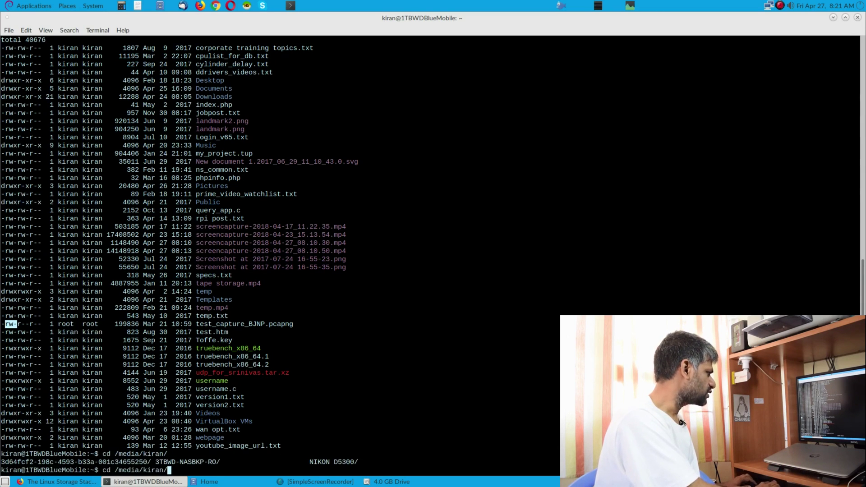
text(N)
key(Tab)
key(Return)
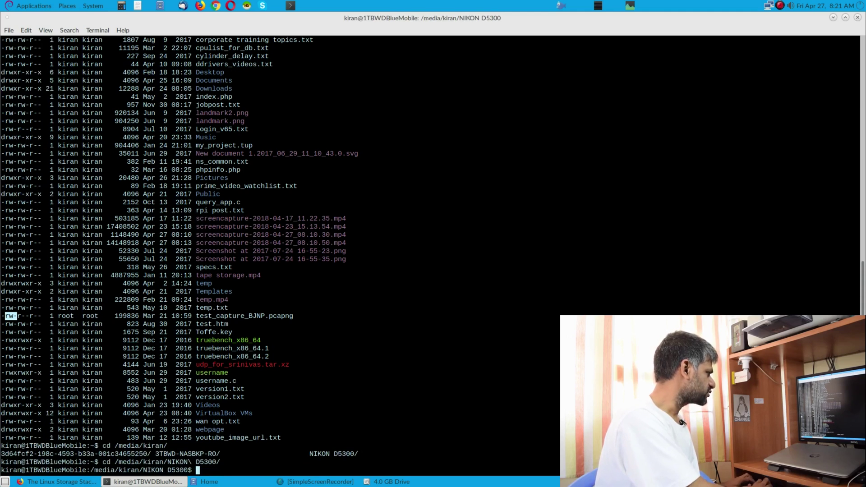
List the NIKON D5300 volume's contents with ls and in long format with ls -l.
text(ls)
key(Return)
text(ls -l)
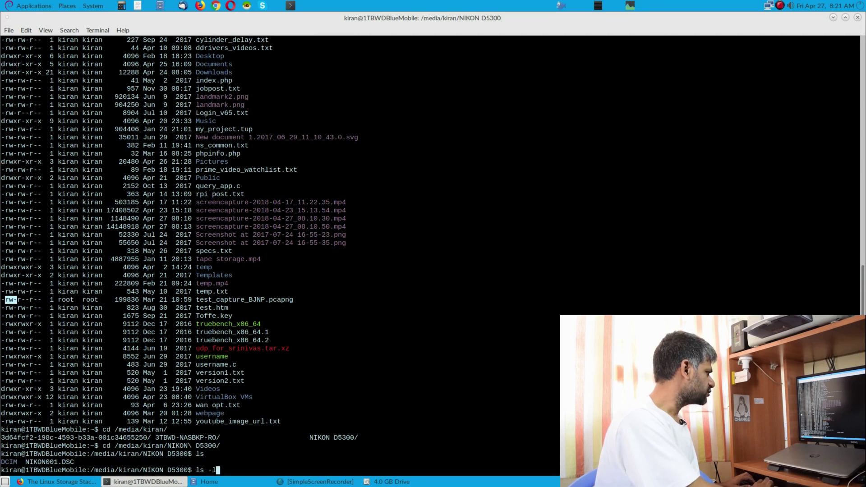
key(Return)
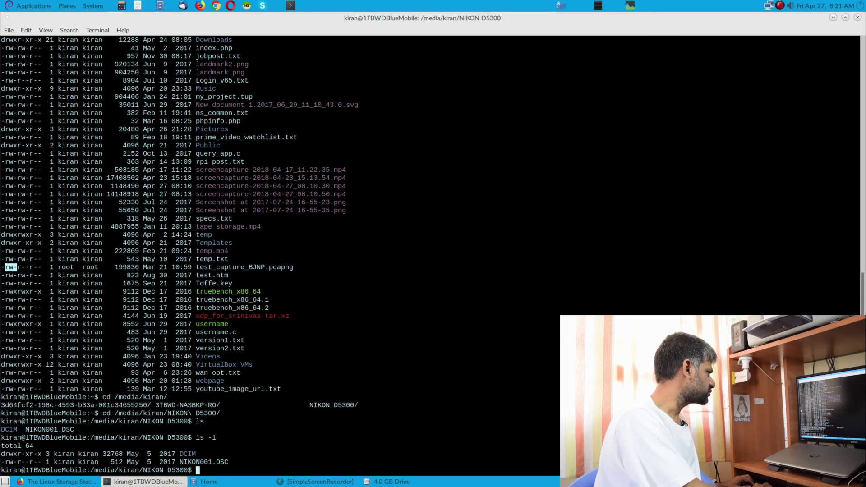
Go into the DCIM directory and its 100D5300 subdirectory, listing the contents of each.
text(cd D)
key(Tab)
key(Return)
text(ls)
key(Return)
text(cd 1)
key(Tab)
key(Return)
text(ls)
key(Return)
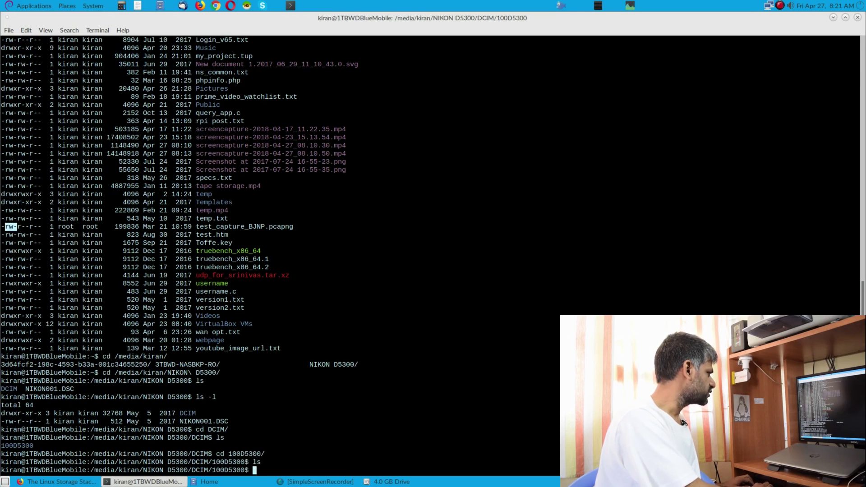
Try to copy the truebench_x86_64 files from Home to the NIKON D5300 drive in the file manager, and dismiss the resulting dialog.
key(alt+Tab)
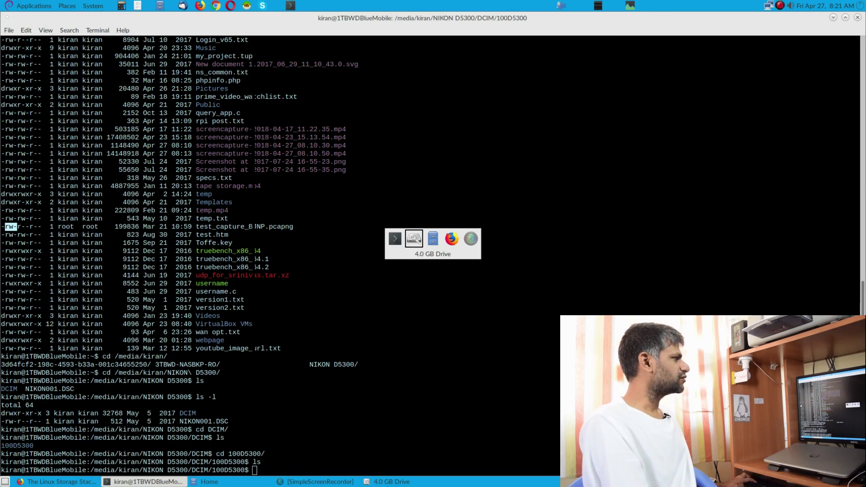
key(alt+Tab)
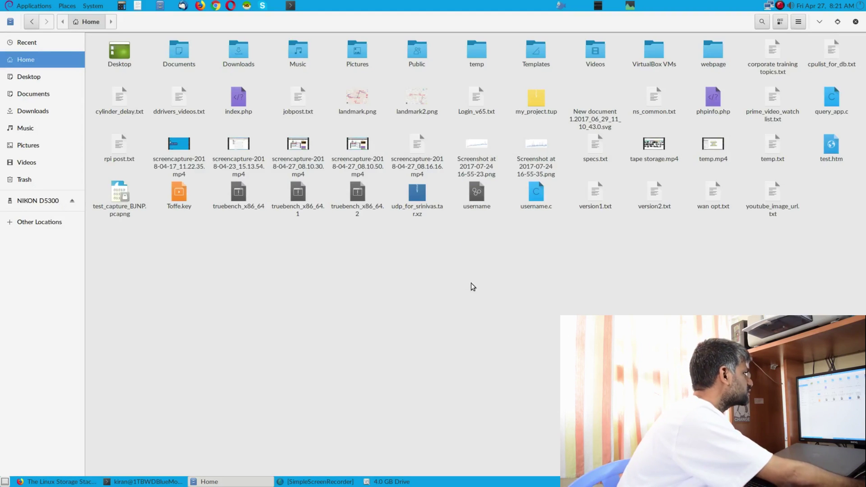
drag(395, 192, 234, 196)
right_click(233, 194)
click(266, 247)
click(38, 201)
right_click(239, 185)
click(256, 201)
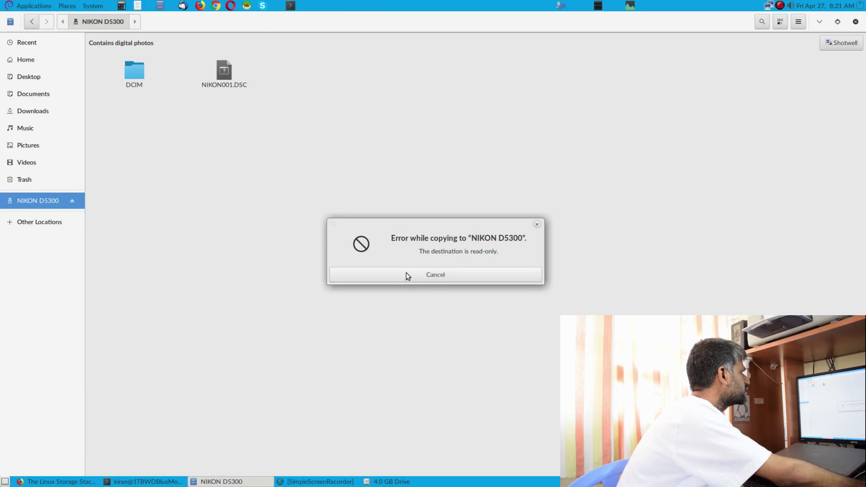
click(407, 274)
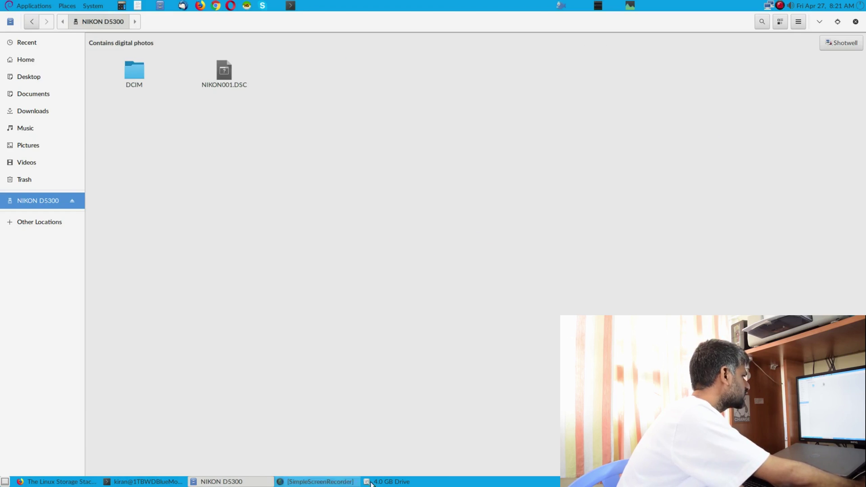
Back in the terminal, list 100D5300 in long format, and go up to DCIM and list it with ls -l.
click(153, 481)
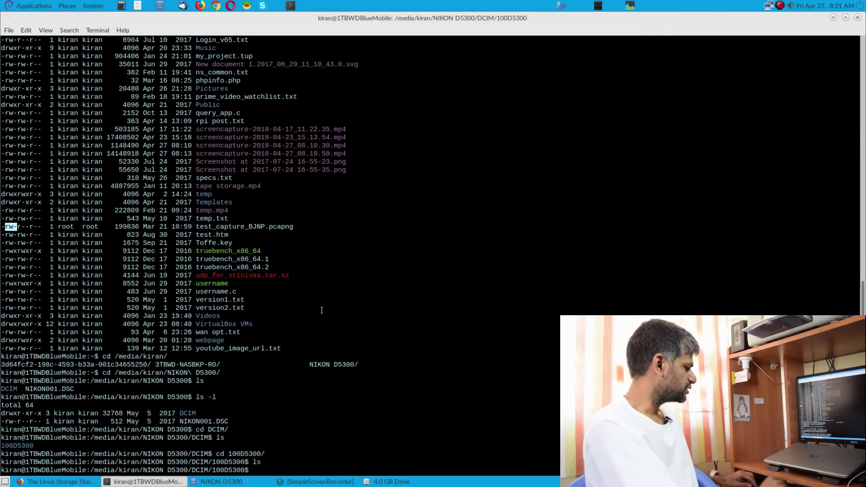
text(ls -l)
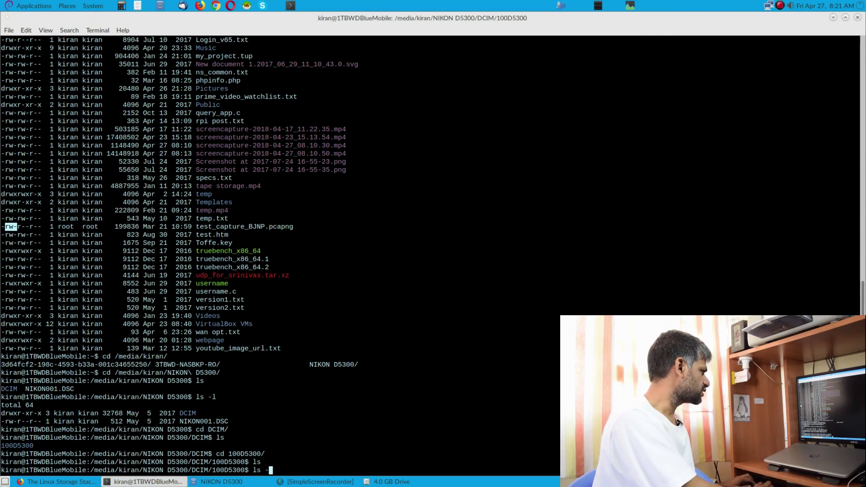
key(Return)
text(cd ..)
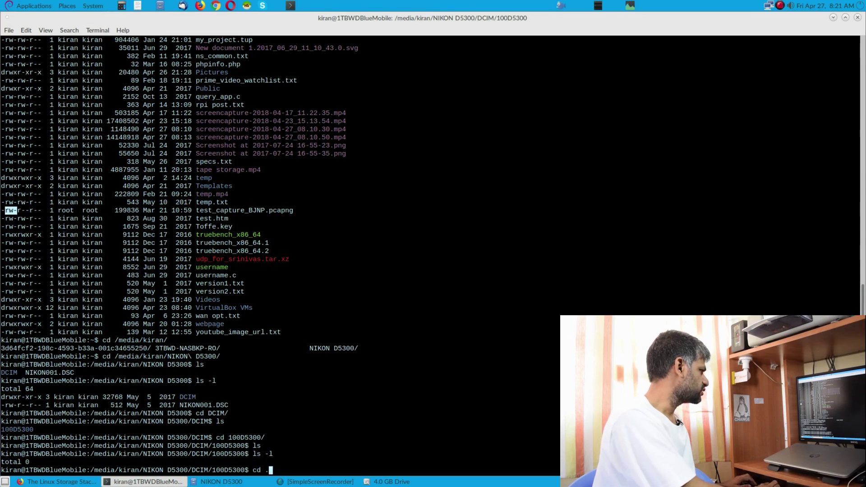
key(Return)
text(ls -l)
key(Return)
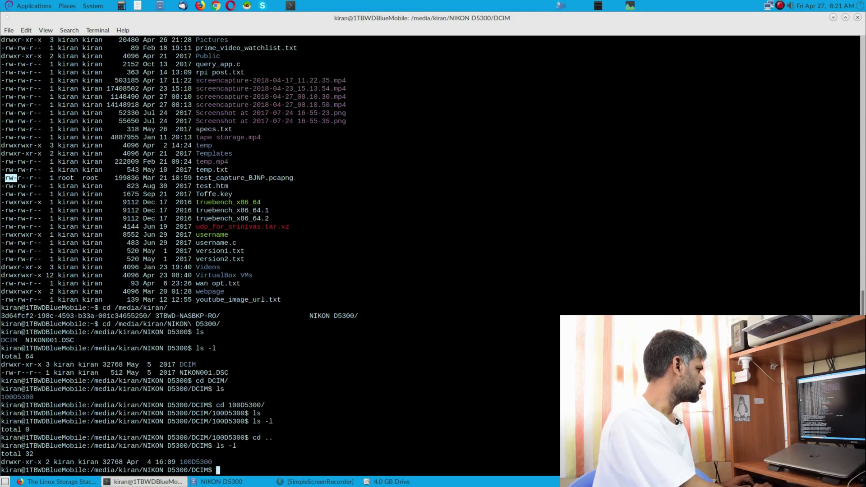
text(c)
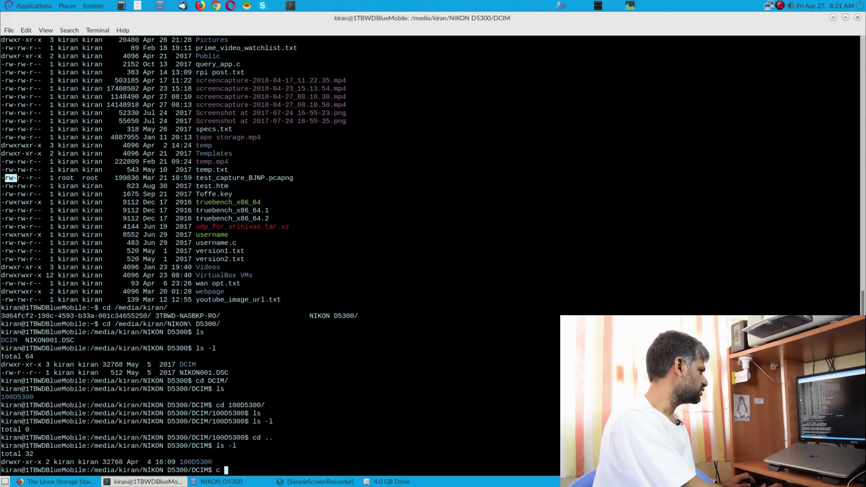
text(p)
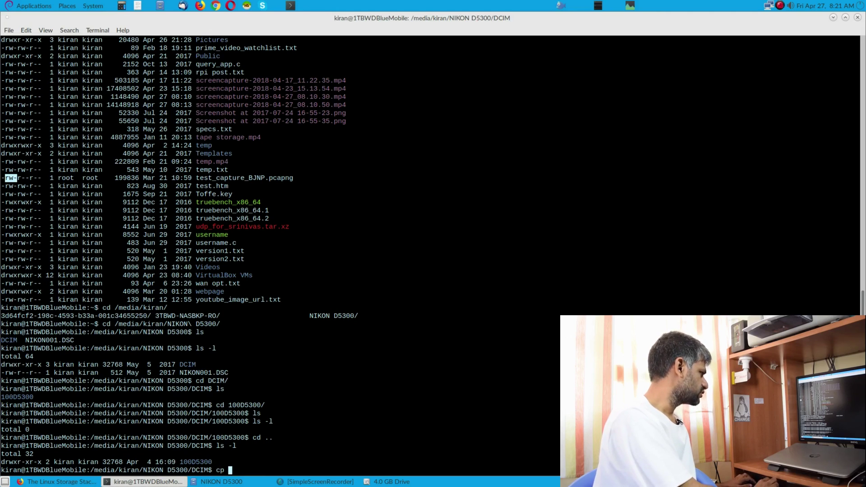
text( ~/)
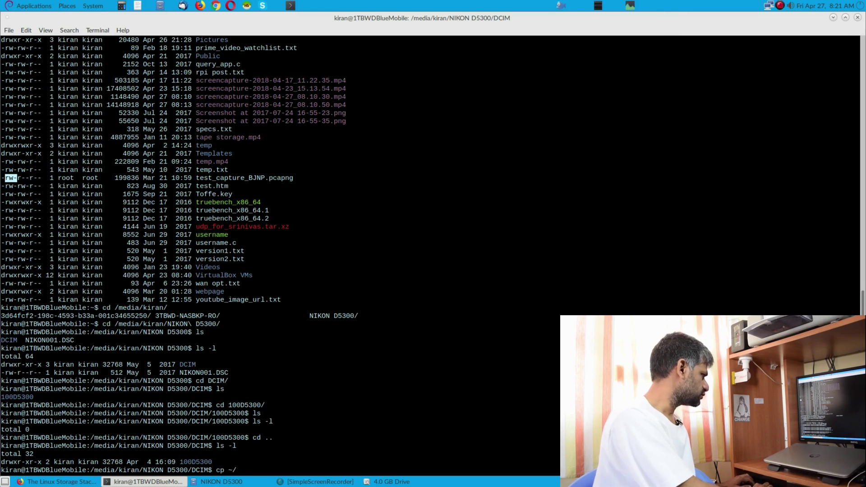
key(BackSpace)
key(BackSpace)
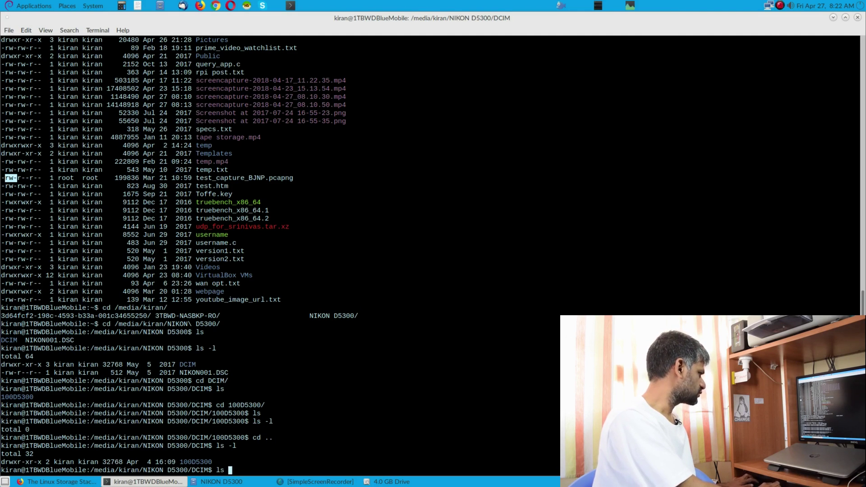
Find the PNG files in the home directory and copy them all into DCIM with cp ~/*.png ., checking with a long listing.
text(~)
key(Return)
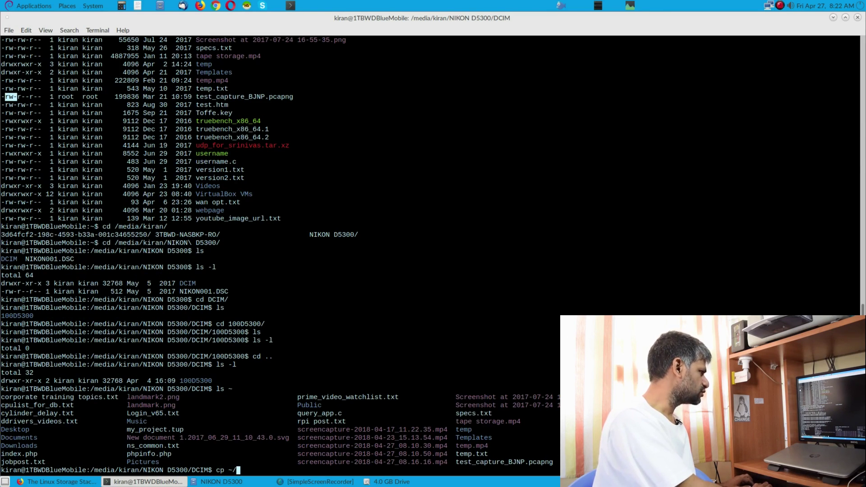
text(cp ~/*.png .)
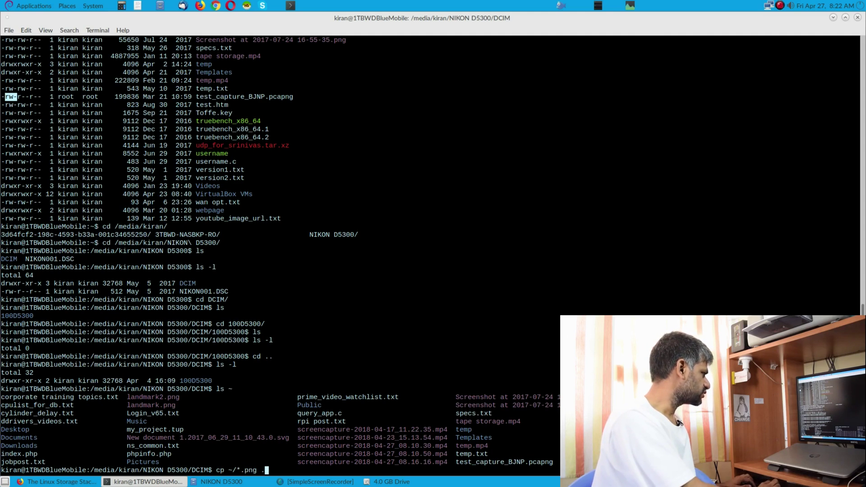
key(Return)
text(ls -l)
key(Return)
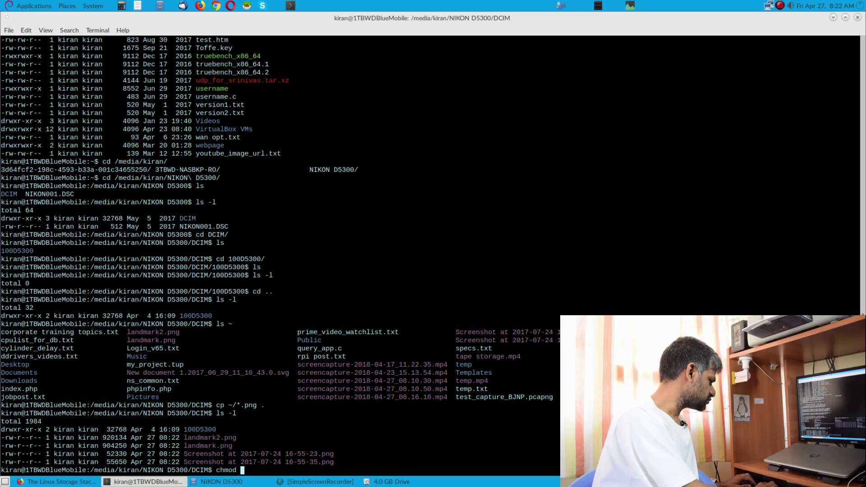
Try to give everything in DCIM full permissions with chmod 777 *, and check the permissions with ls -l.
text(*)
key(Return)
text(ls -l)
key(Return)
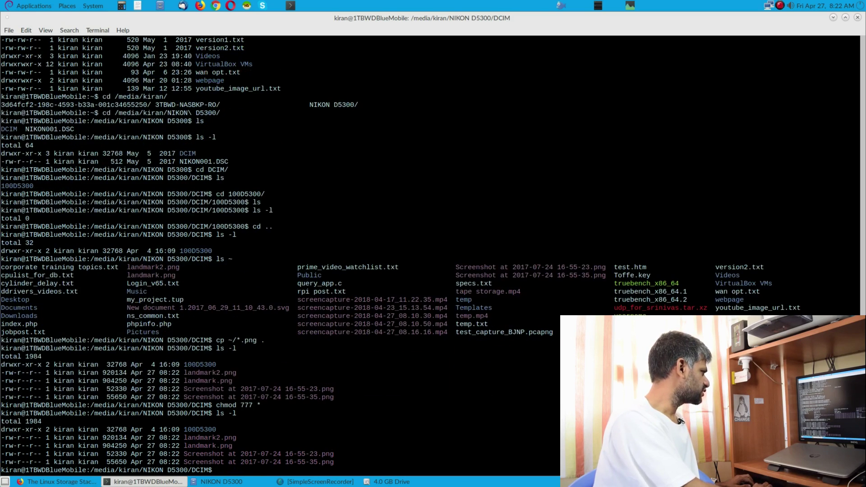
Rerun chmod 777 * on the DCIM contents and list the directory in long format again.
key(Up)
key(Up)
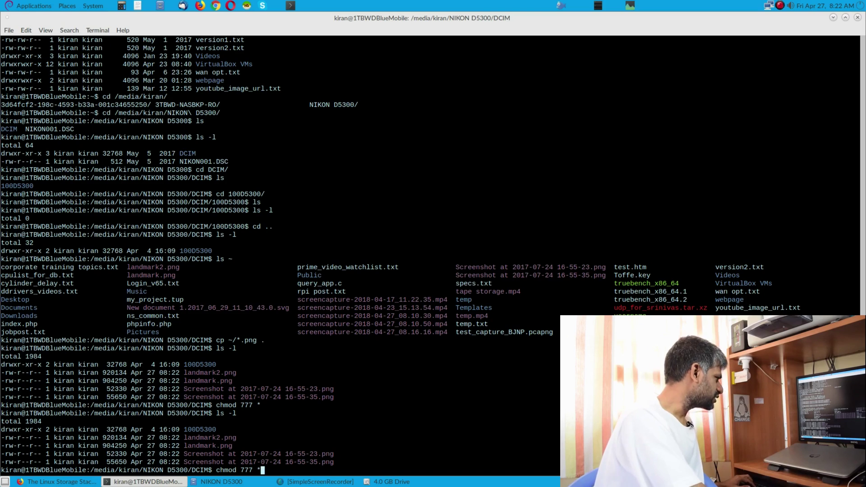
key(Return)
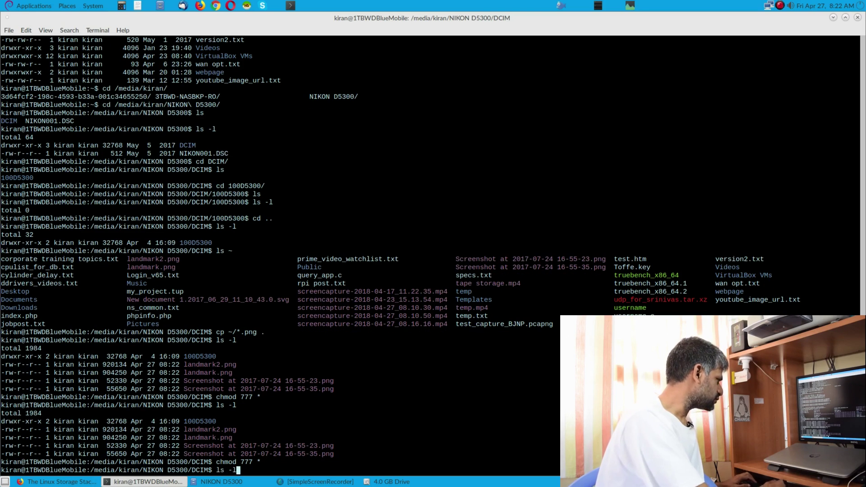
text(ls -l)
key(Return)
Return to the home directory with cd ~ and list its contents in long format.
text(ls -l)
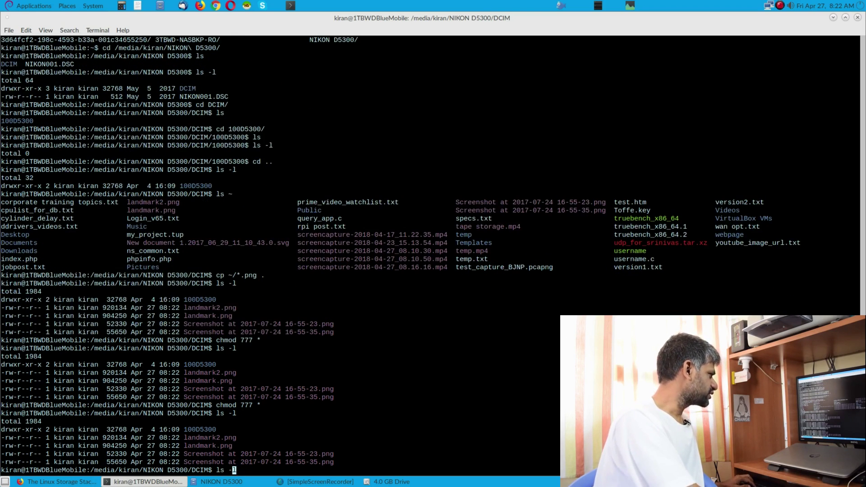
key(BackSpace)
key(BackSpace)
key(BackSpace)
key(BackSpace)
key(BackSpace)
text(cd )
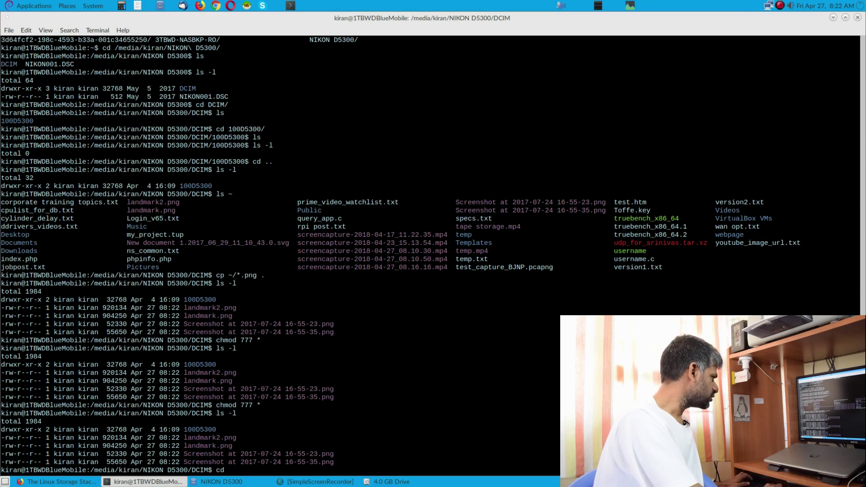
text(~)
key(Return)
text(ls -l)
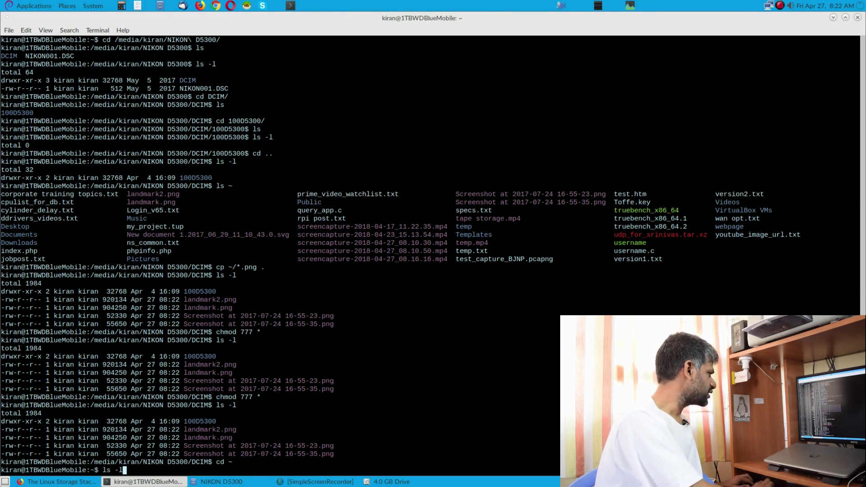
key(Return)
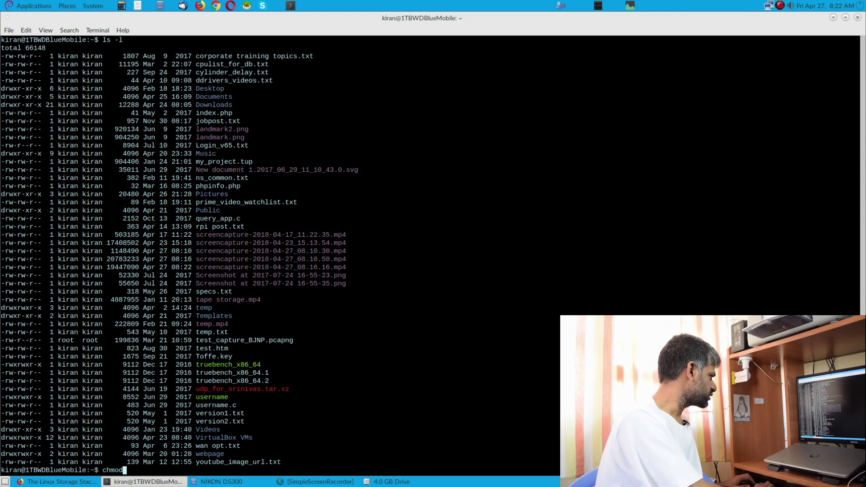
Give all MP4 files in the home directory full permissions with chmod 777 *.mp4, and highlight their permission flags in a long listing.
text(chmod 777 )
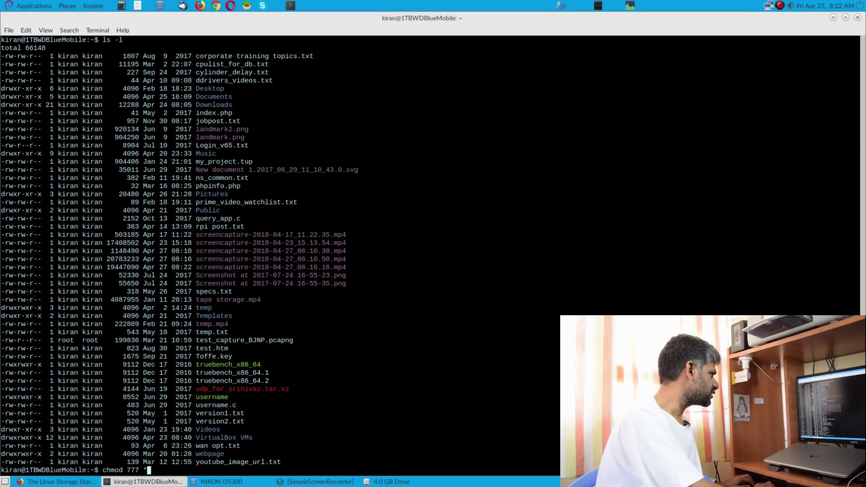
text(*.mp4)
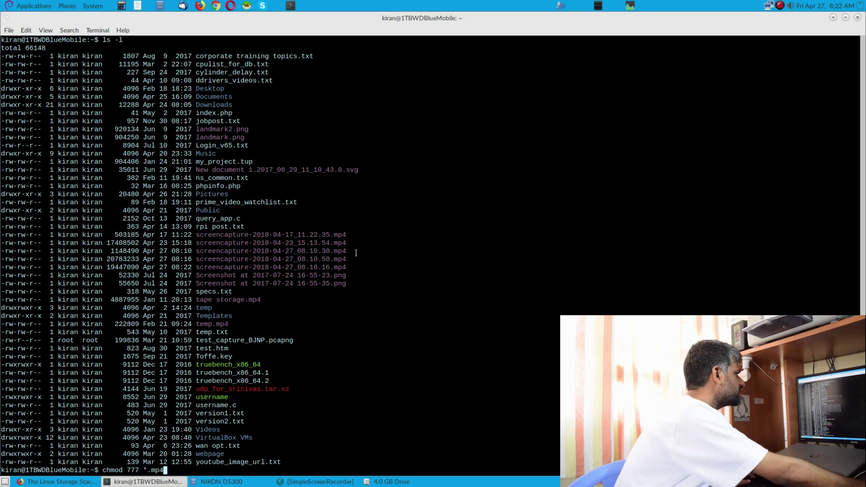
drag(305, 267, 83, 250)
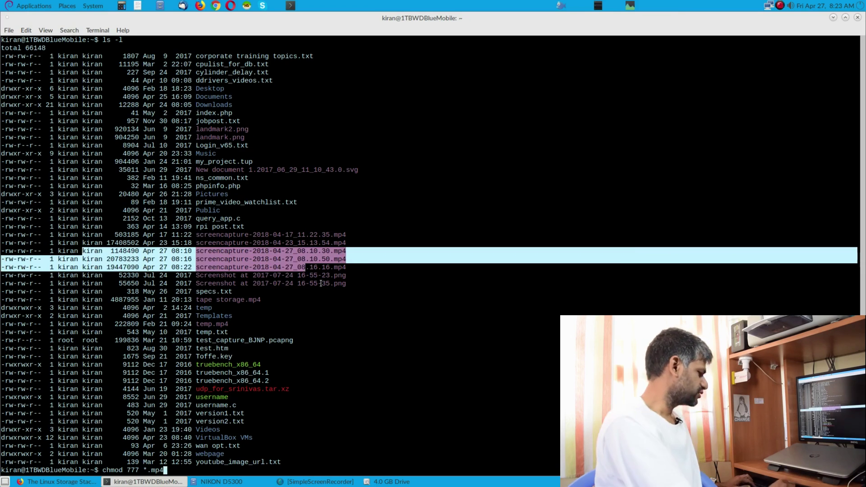
key(Return)
text(ls -l)
key(Return)
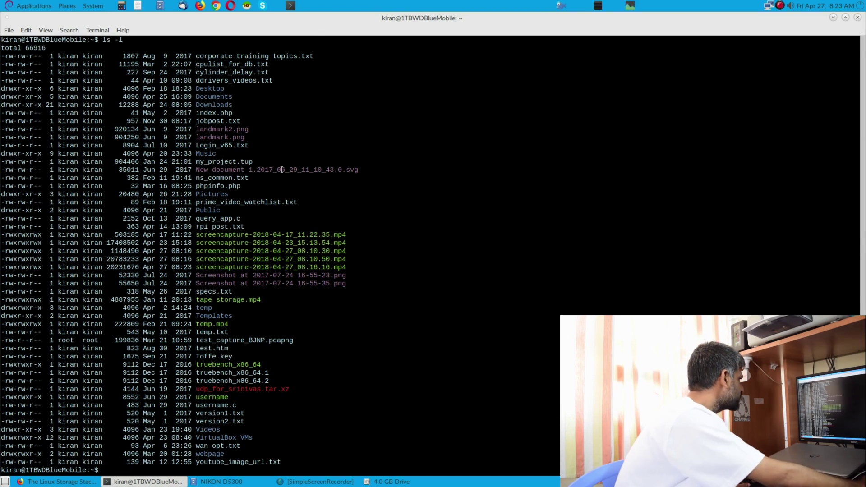
drag(46, 267, 1, 238)
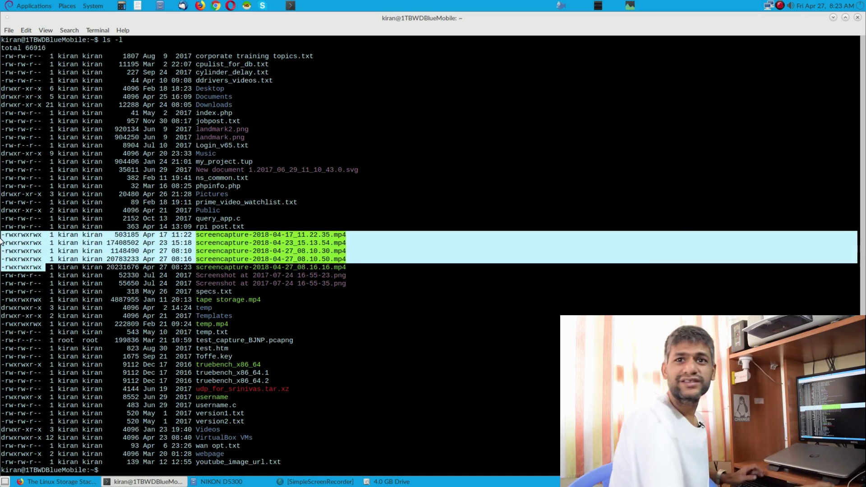